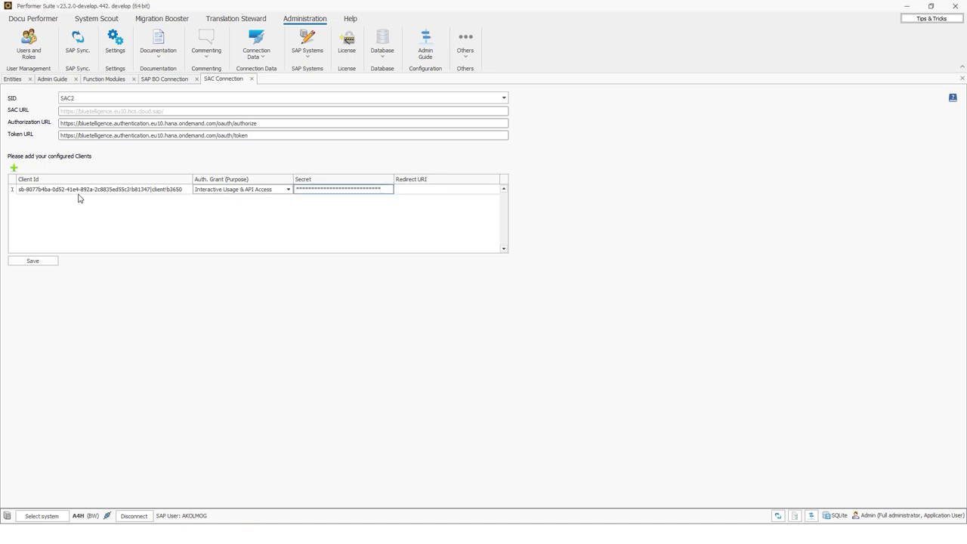
# Save the SAC2 connection details, leaving Auth. Grant at Interactive Usage & API Access.
pyautogui.click(27, 263)
pyautogui.click(482, 285)
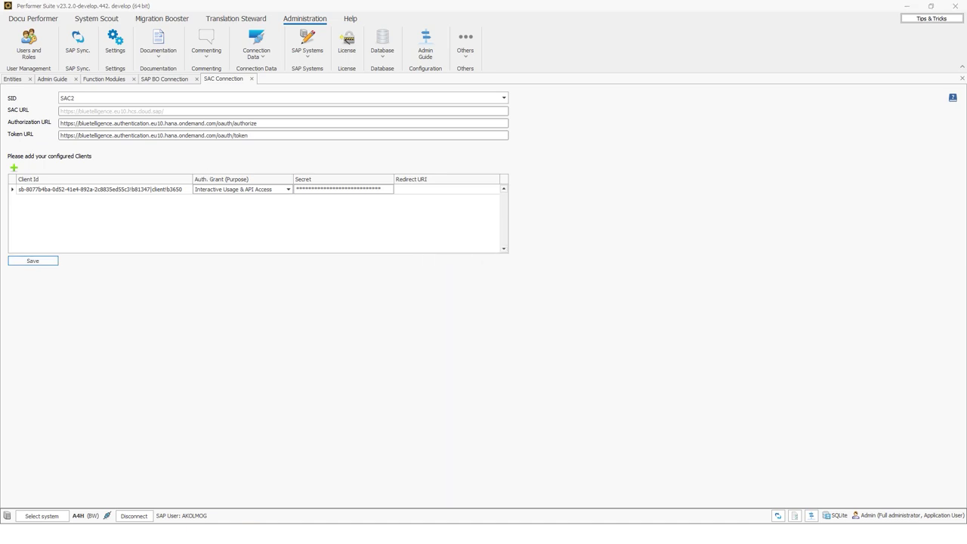
pyautogui.click(285, 191)
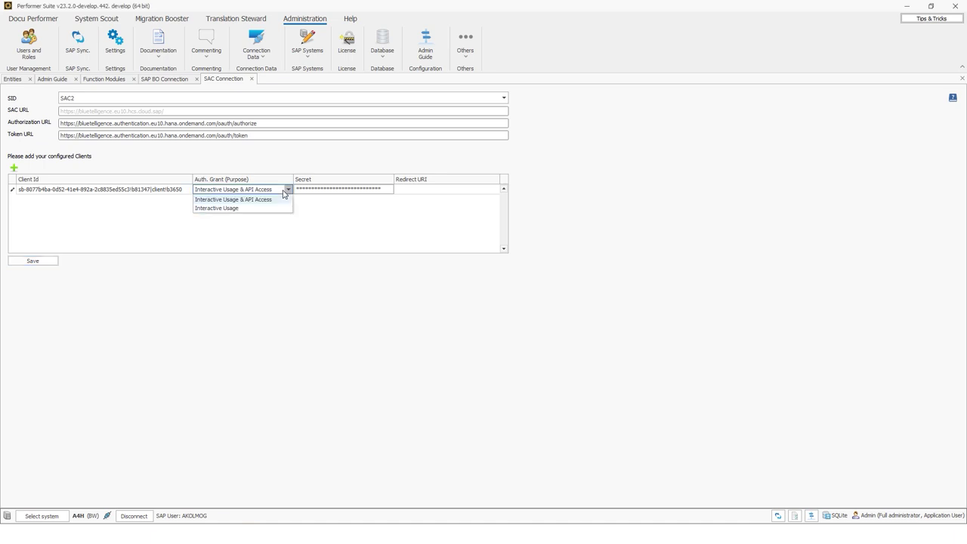
pyautogui.click(322, 220)
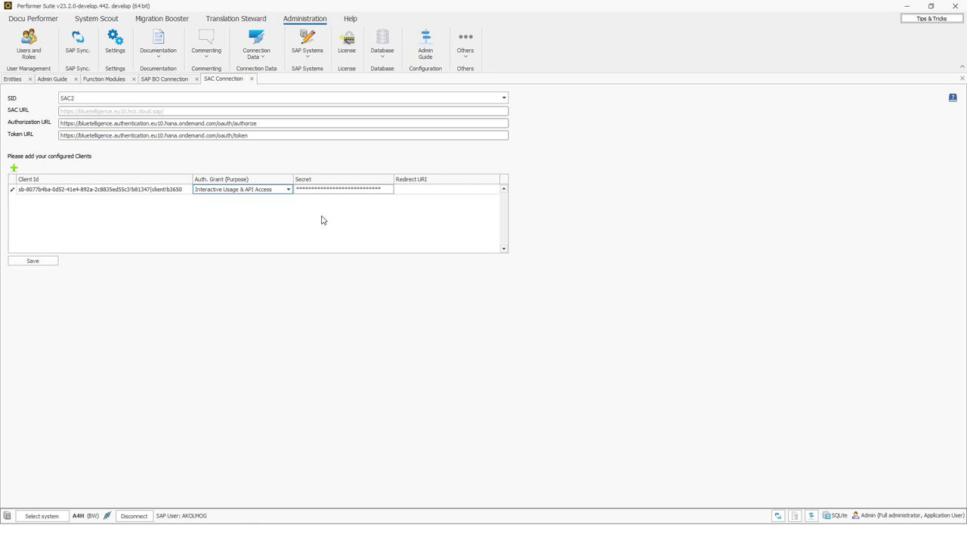
pyautogui.click(51, 261)
pyautogui.click(483, 287)
pyautogui.click(265, 47)
# Open the DSP Connection settings, then the HANA Connection settings for system HN2.
pyautogui.click(274, 117)
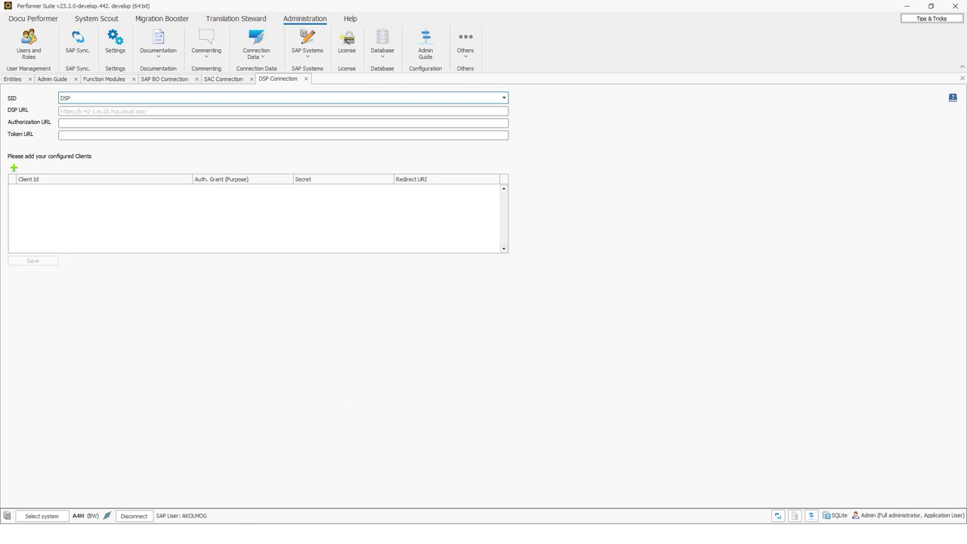
pyautogui.click(251, 67)
pyautogui.click(267, 93)
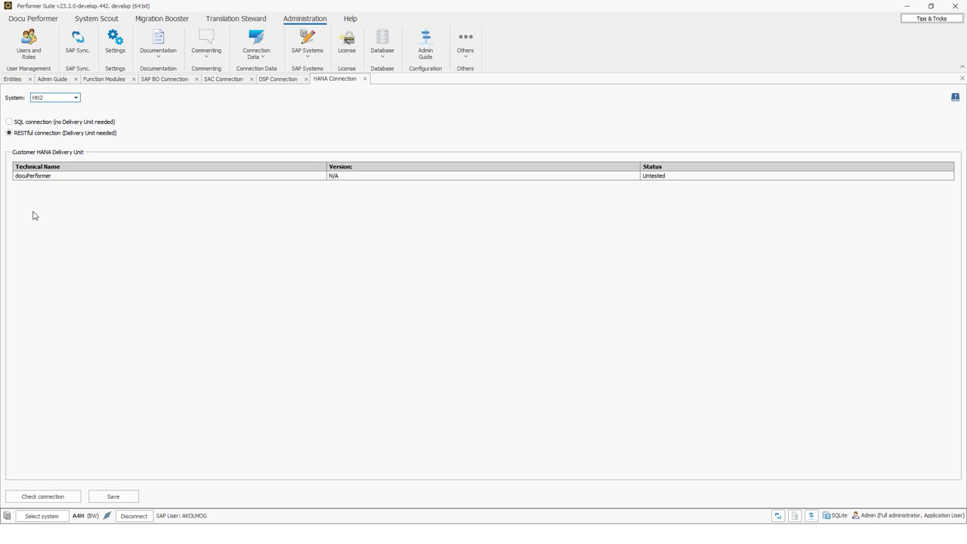
# Select system HDB for the HANA connection and switch it to SQL connection.
pyautogui.click(9, 122)
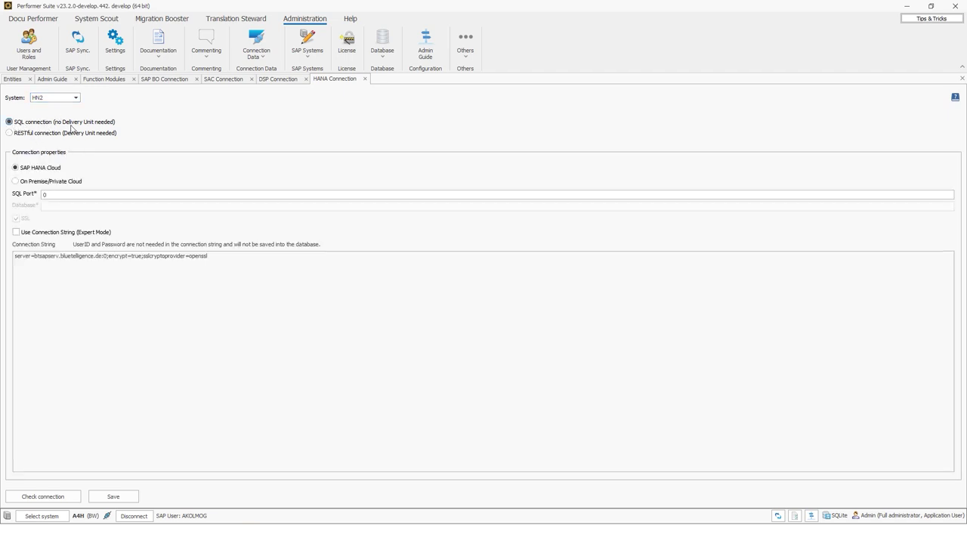
pyautogui.click(73, 99)
pyautogui.click(45, 125)
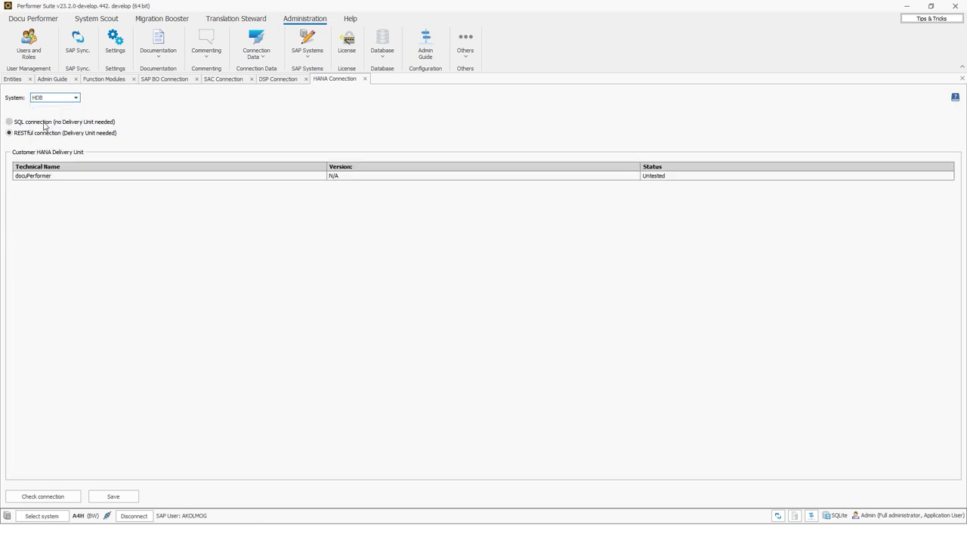
pyautogui.click(38, 122)
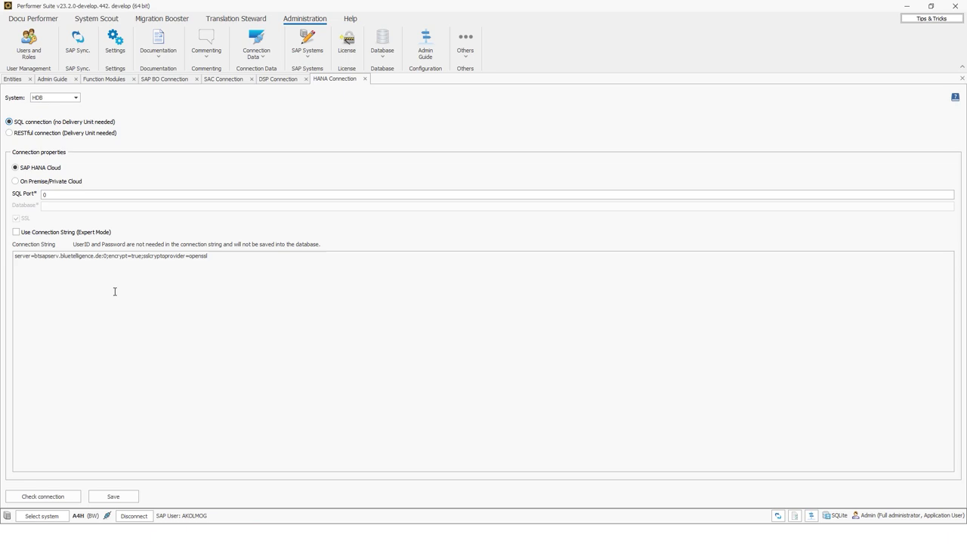
# Set HDB to On Premise/Private Cloud Multiple Container, SQL port 30215, SSL off, and check connection.
pyautogui.click(31, 172)
pyautogui.click(47, 181)
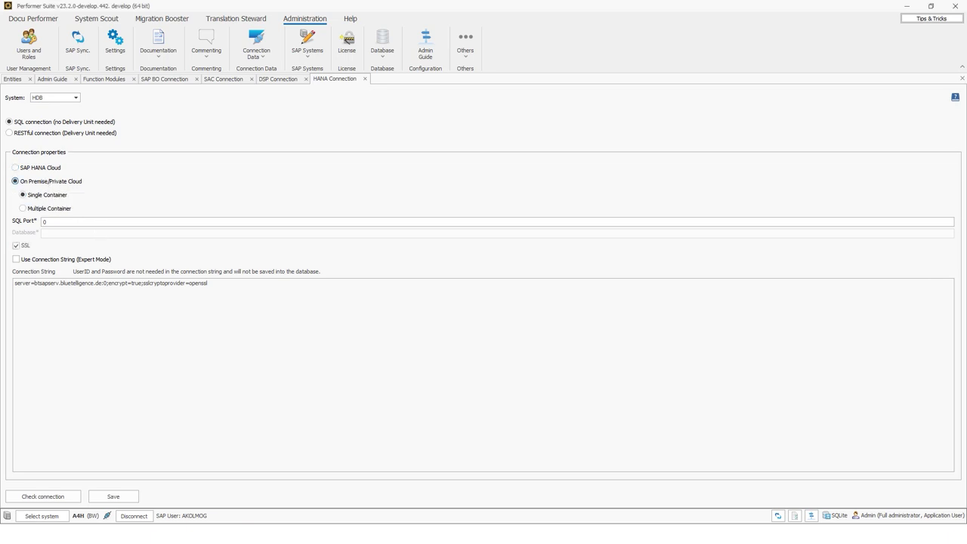
pyautogui.click(44, 211)
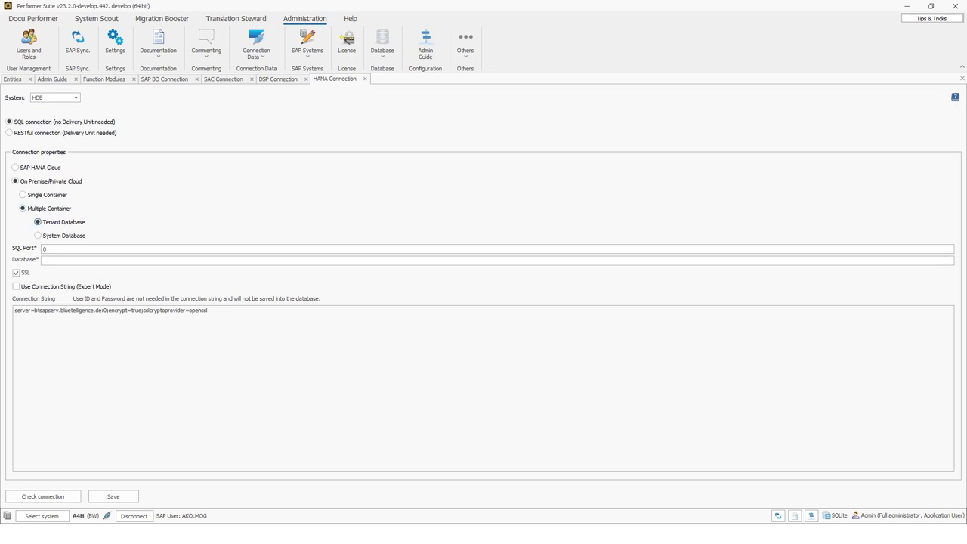
pyautogui.doubleClick(55, 249)
pyautogui.write('30215')
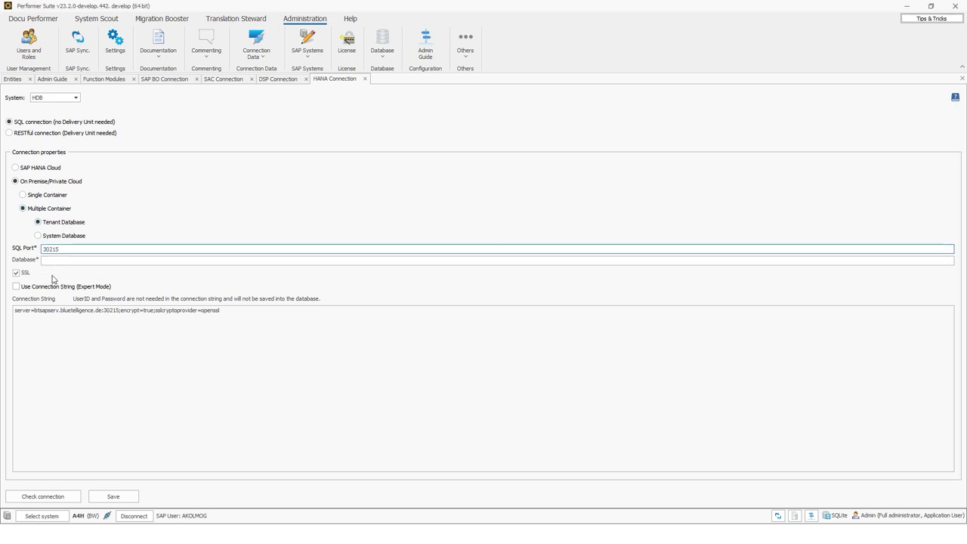
pyautogui.click(16, 273)
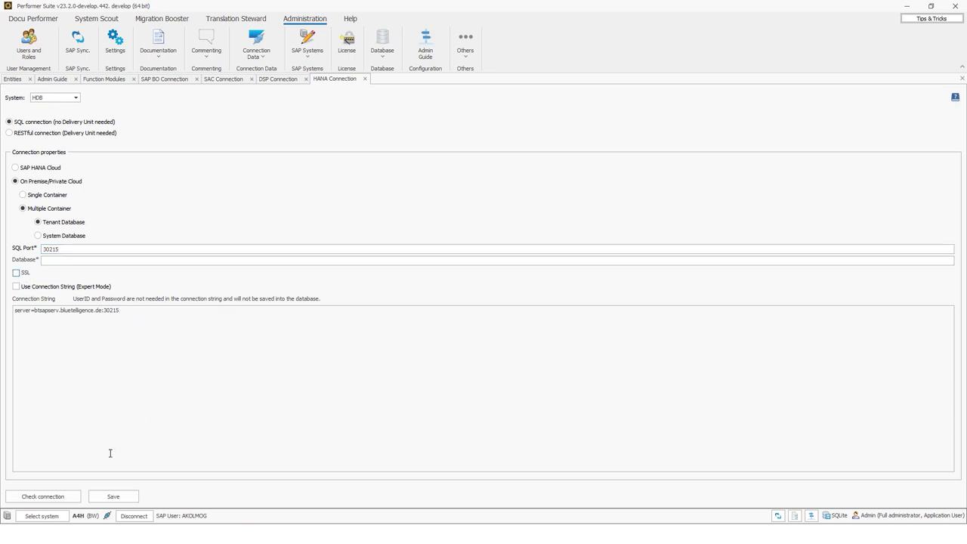
pyautogui.click(41, 498)
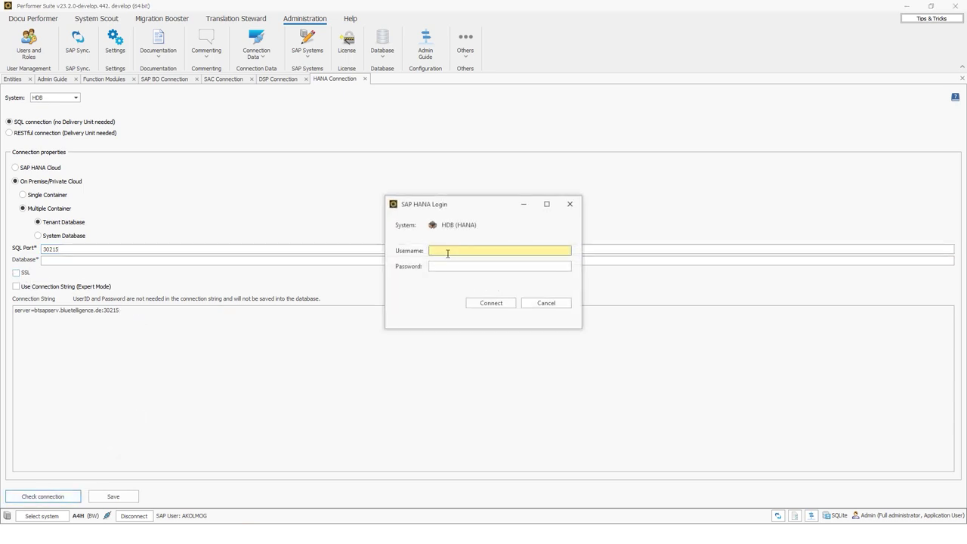
# Enter the HANA login password, connect, and acknowledge the 'Connection successful' message.
pyautogui.press('Tab')
pyautogui.write('•••••••')
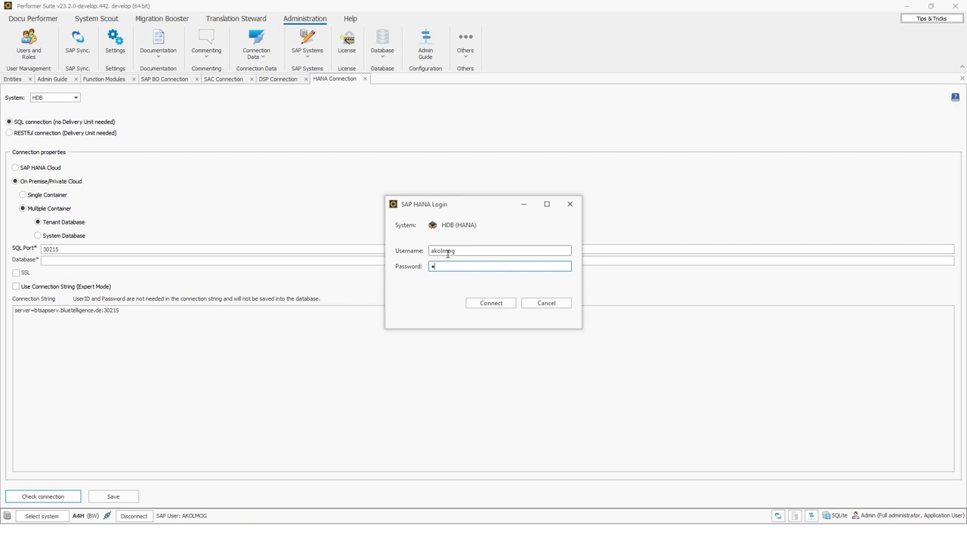
pyautogui.press('Return')
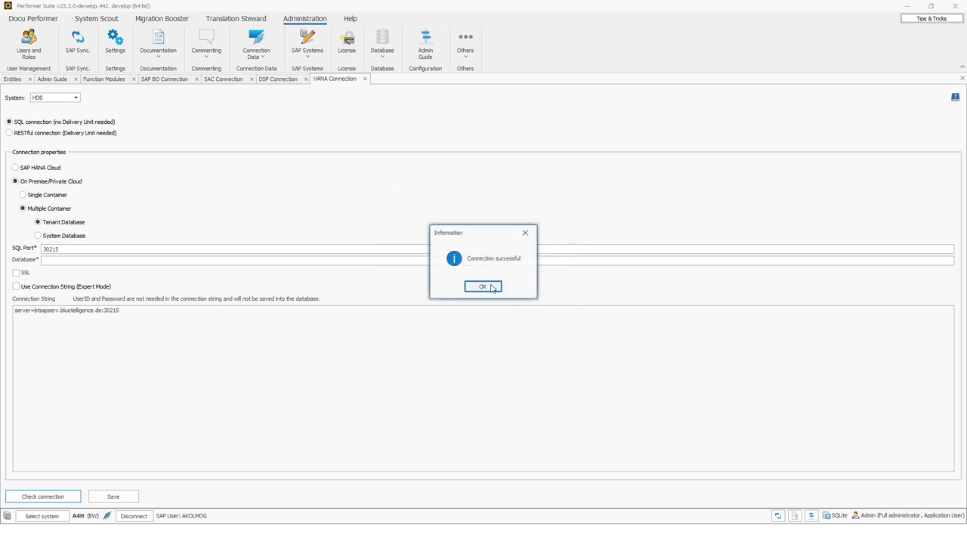
pyautogui.click(468, 289)
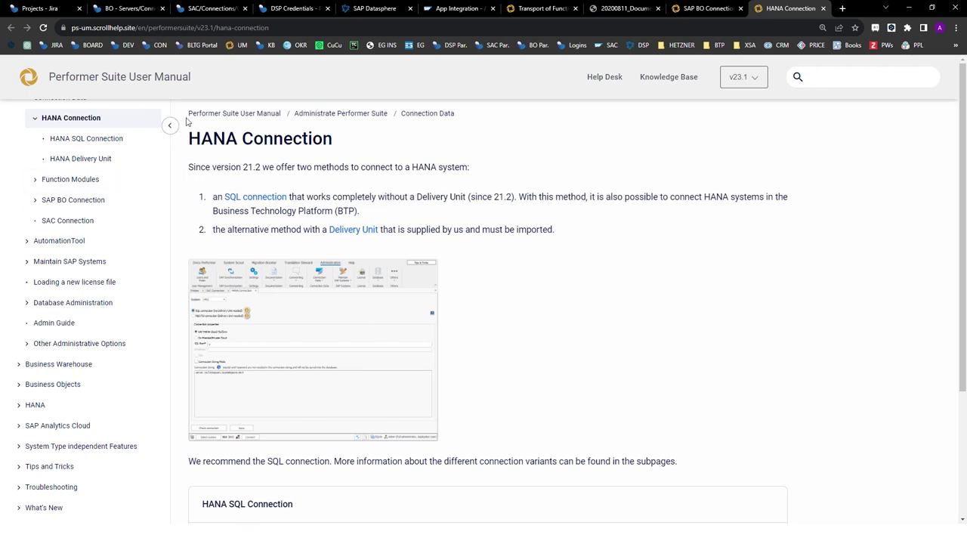
# Open the HANA SQL Connection page in the user manual and scroll through it.
pyautogui.scroll(-3, 457, 250)
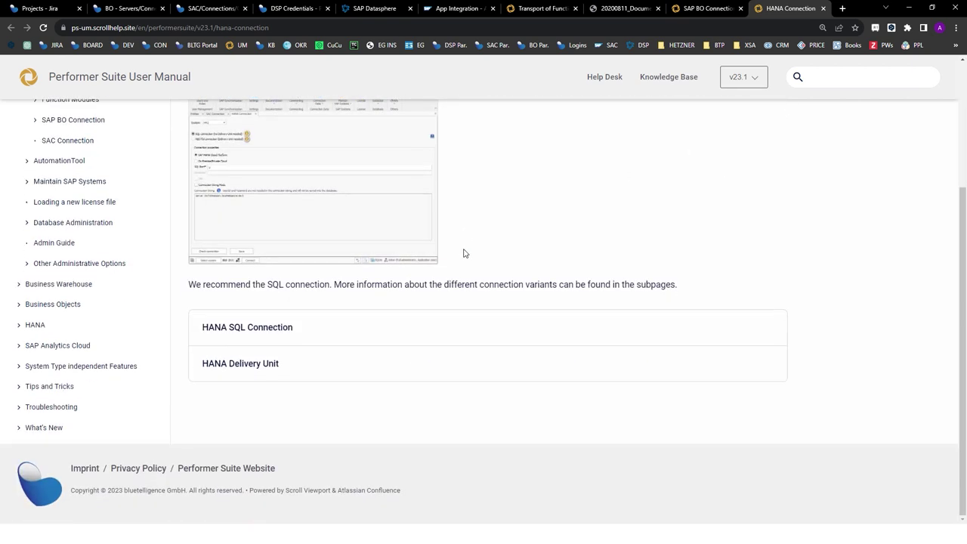
pyautogui.scroll(3, 464, 253)
pyautogui.scroll(-2, 250, 419)
pyautogui.click(242, 405)
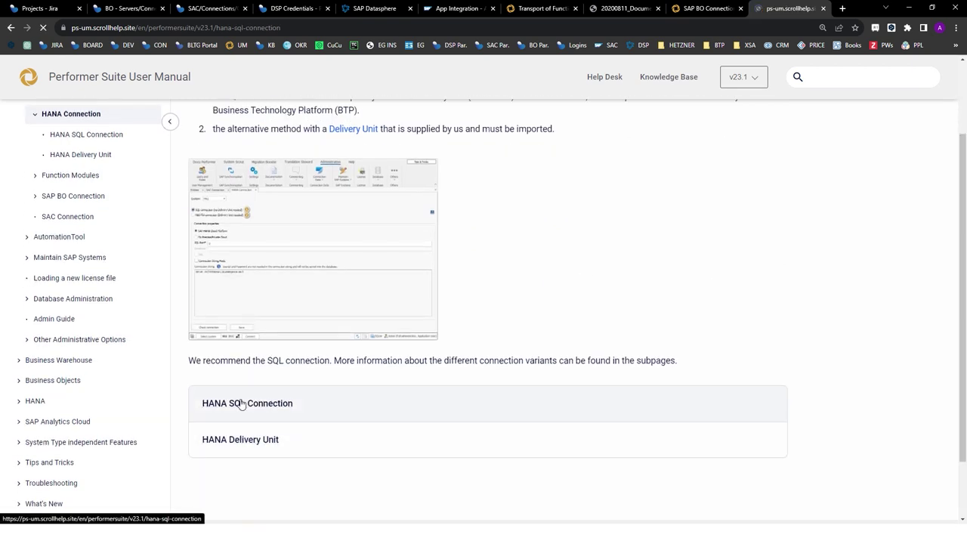
pyautogui.scroll(-3, 893, 315)
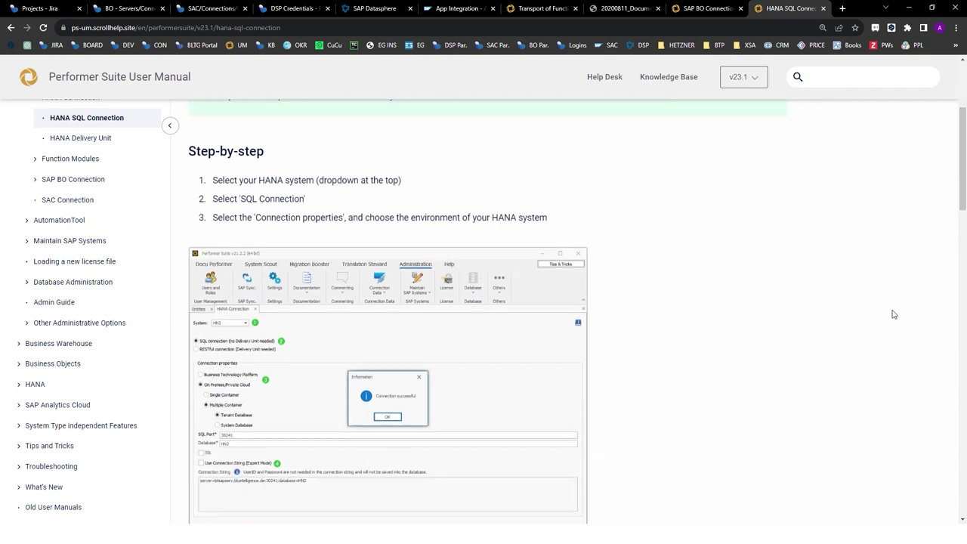
pyautogui.scroll(-8, 869, 309)
pyautogui.scroll(3, 726, 287)
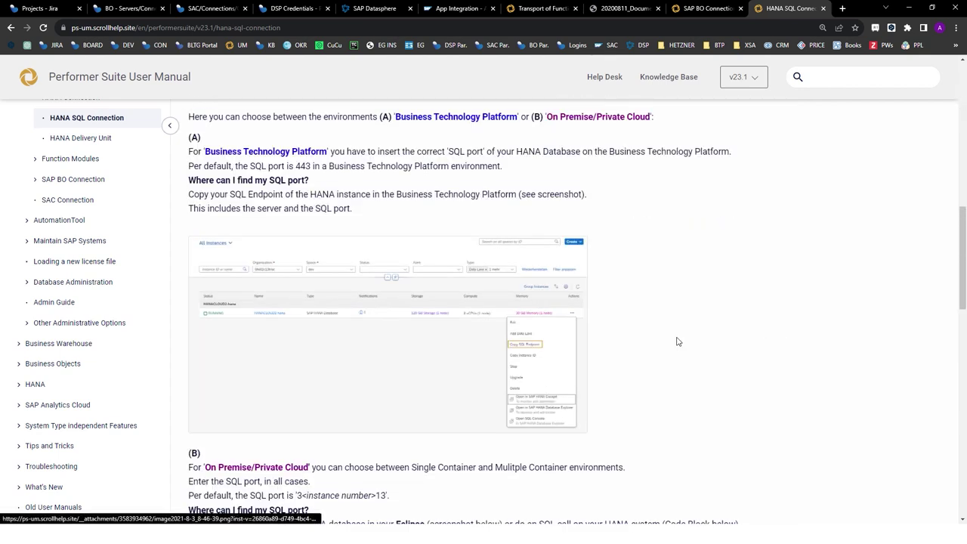
pyautogui.scroll(-4, 702, 377)
pyautogui.scroll(1, 835, 376)
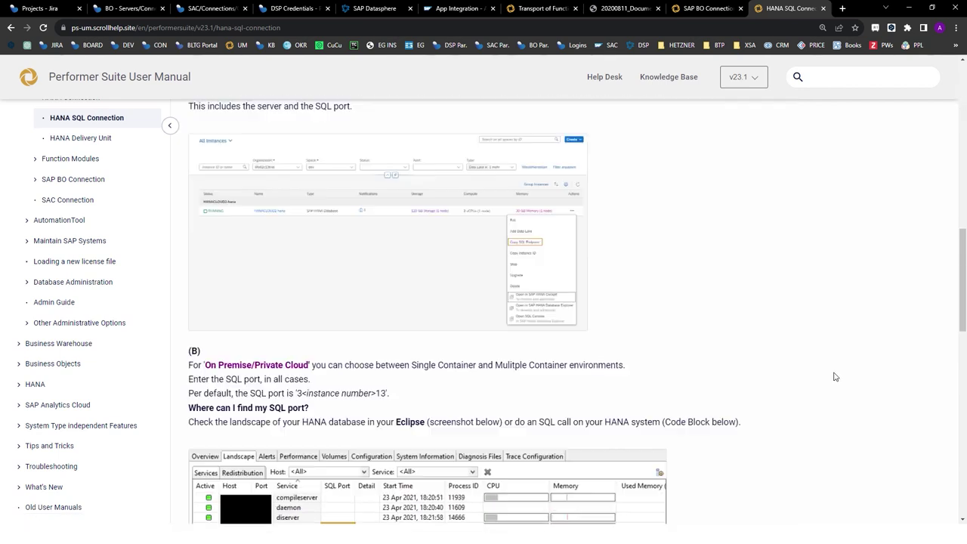
pyautogui.scroll(10, 835, 377)
# Highlight text in the required HANA role note, then return to the manual's home page.
pyautogui.tripleClick(243, 274)
pyautogui.click(611, 300)
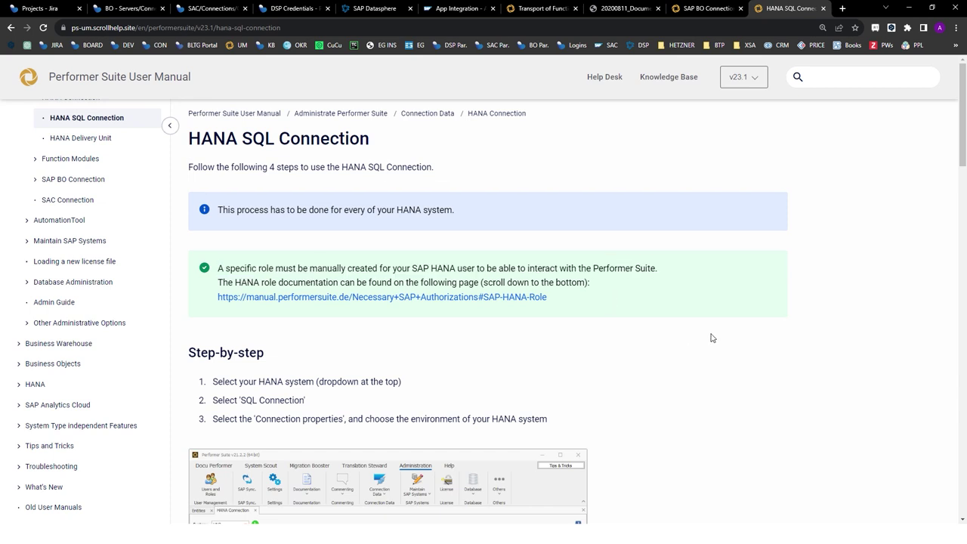
pyautogui.doubleClick(608, 266)
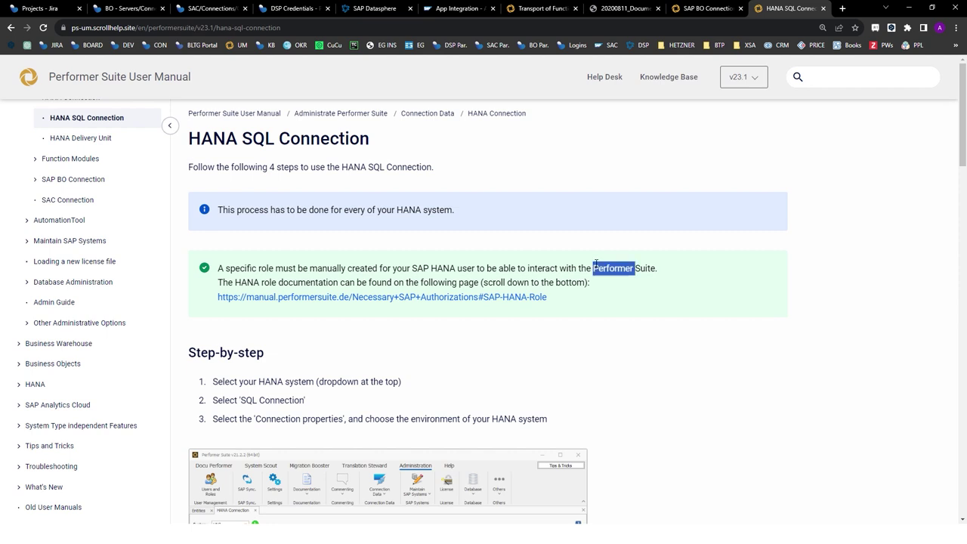
pyautogui.click(608, 266)
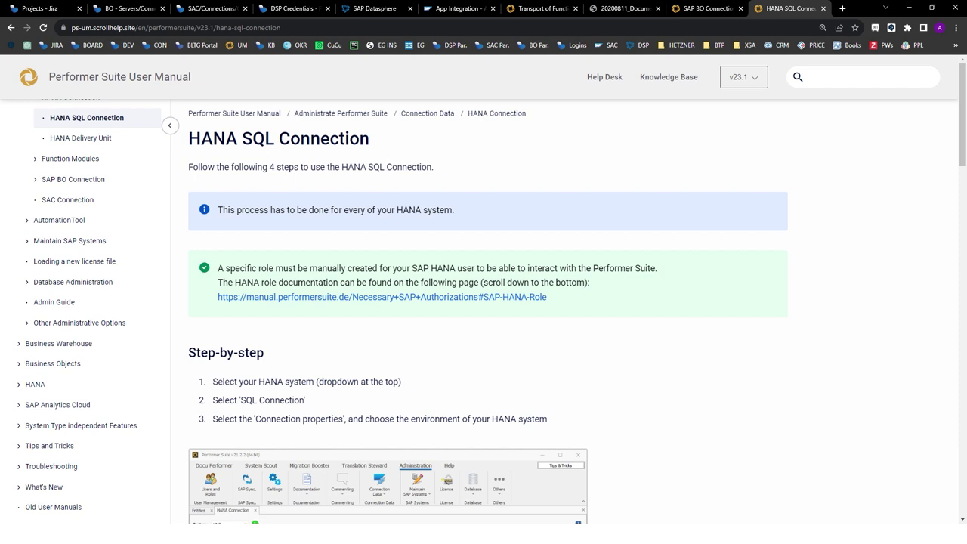
pyautogui.scroll(3, 103, 348)
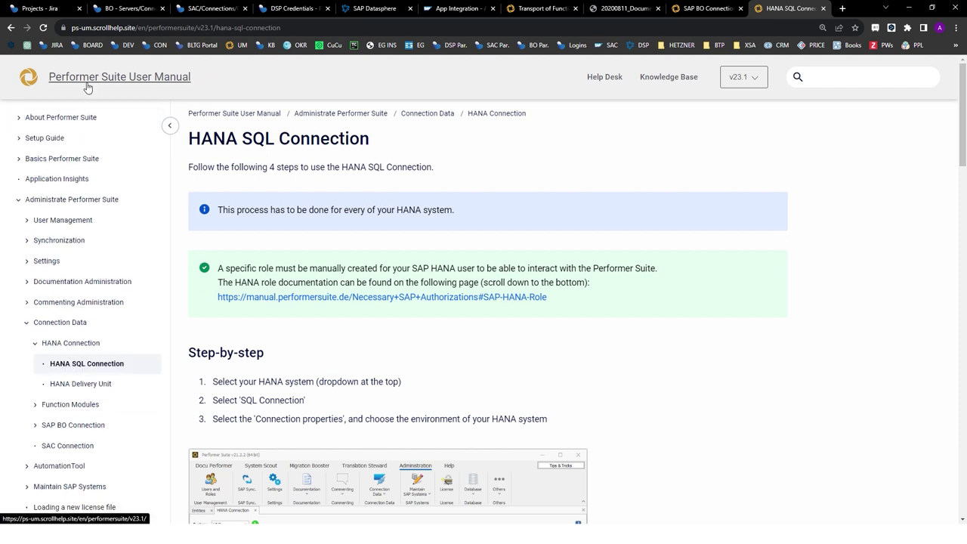
pyautogui.click(84, 85)
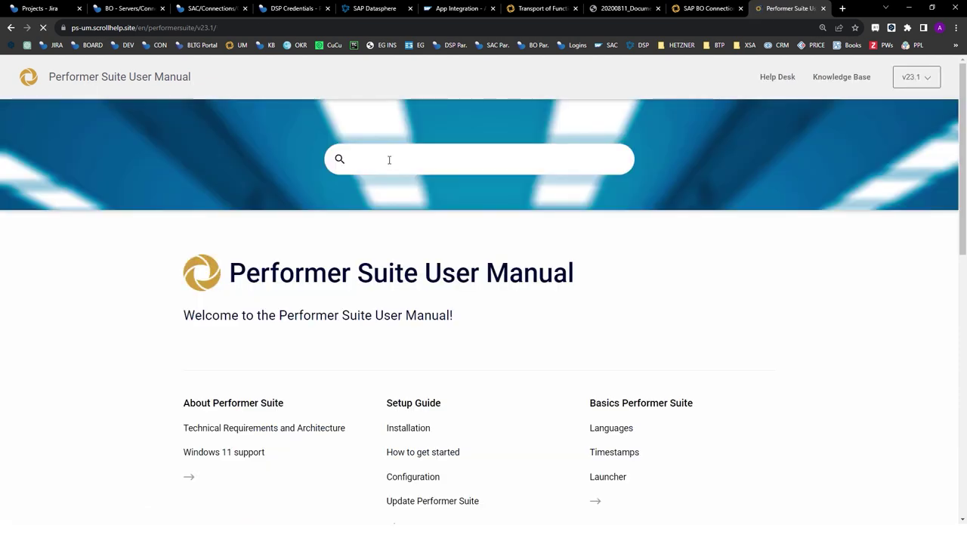
# Search the manual for 'necessary', view the Necessary SAP Authorizations roles table, then return to Performer Suite.
pyautogui.click(389, 158)
pyautogui.write('necessary')
pyautogui.click(414, 192)
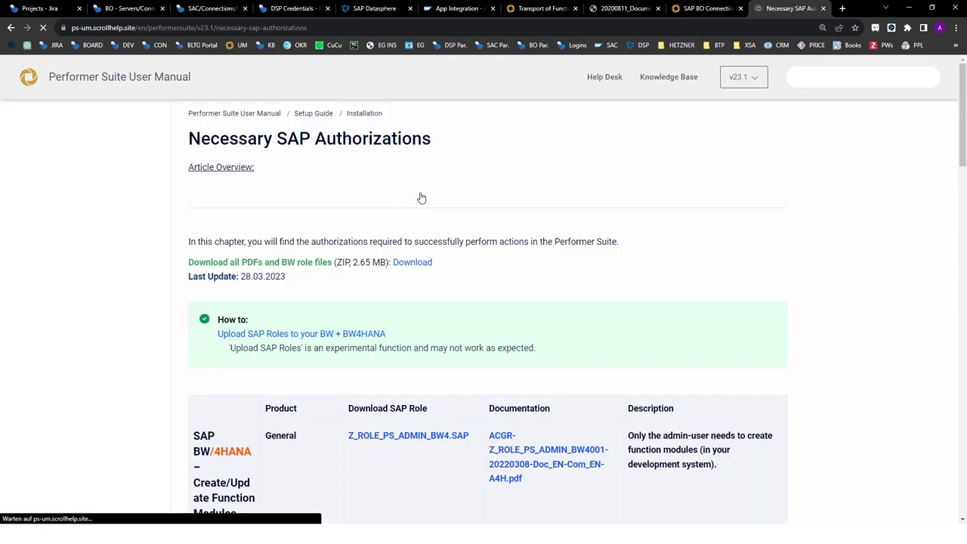
pyautogui.scroll(-3, 660, 310)
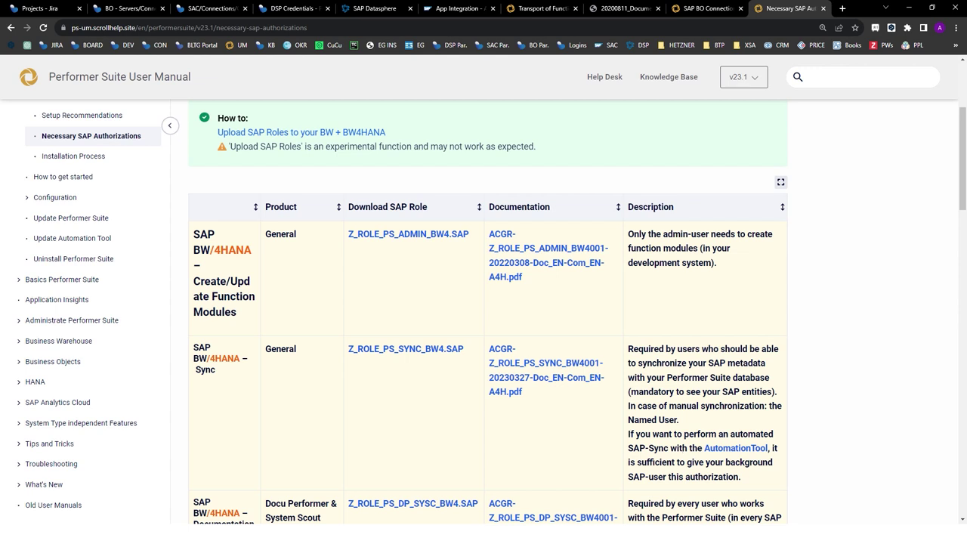
pyautogui.click(909, 7)
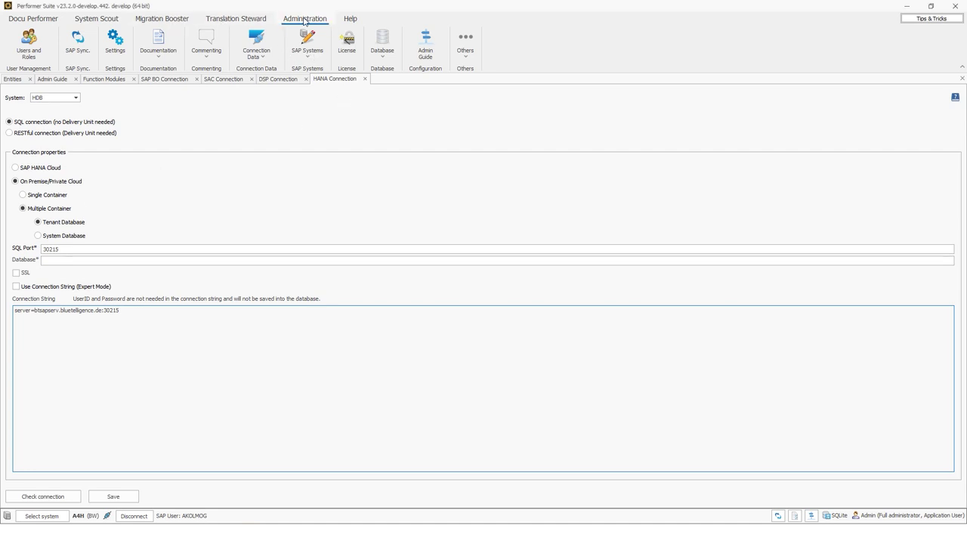
# Open SAP Sync. settings and toggle the Workbench and Process Chains options.
pyautogui.click(75, 45)
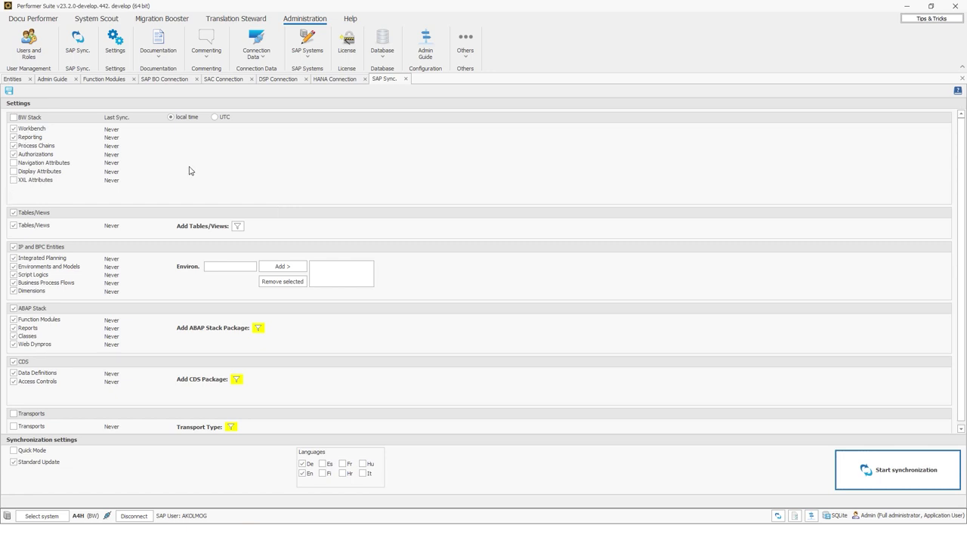
pyautogui.click(34, 129)
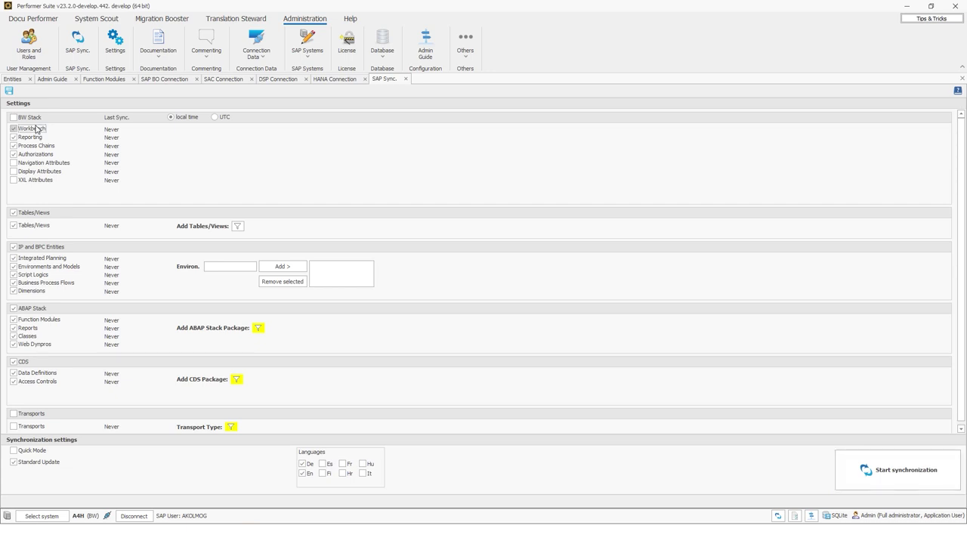
pyautogui.click(41, 129)
pyautogui.click(42, 146)
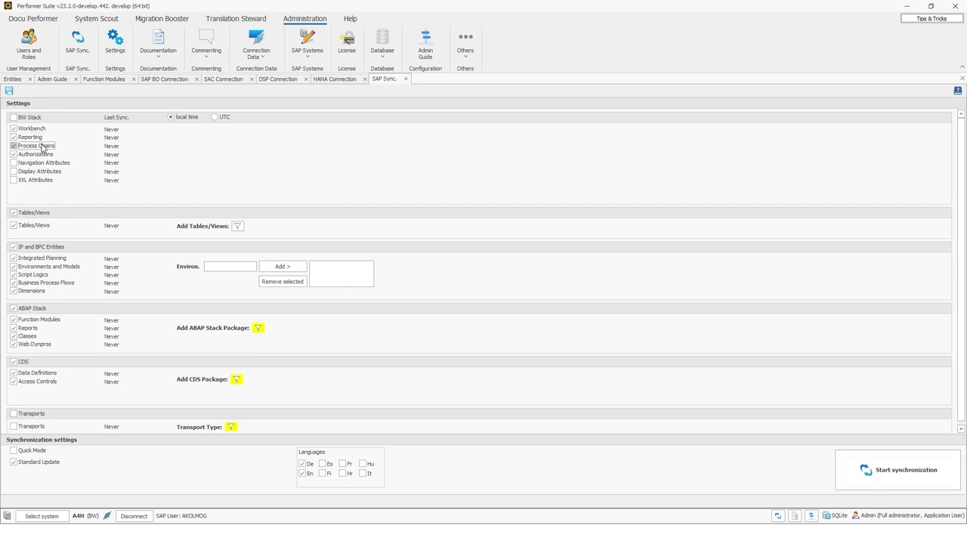
# Review the Tables/Views and ABAP Stack filters unchanged, then start synchronizing the BW system.
pyautogui.click(237, 227)
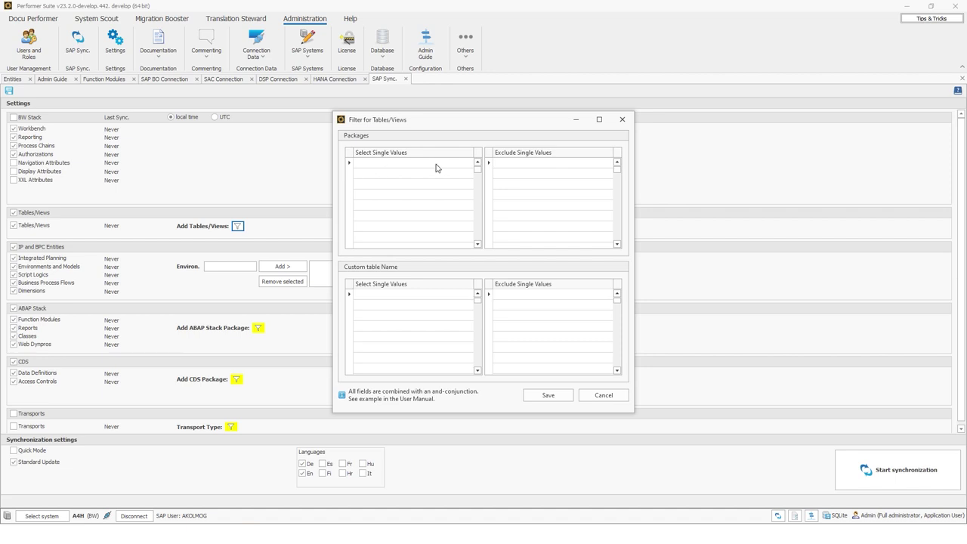
pyautogui.click(597, 397)
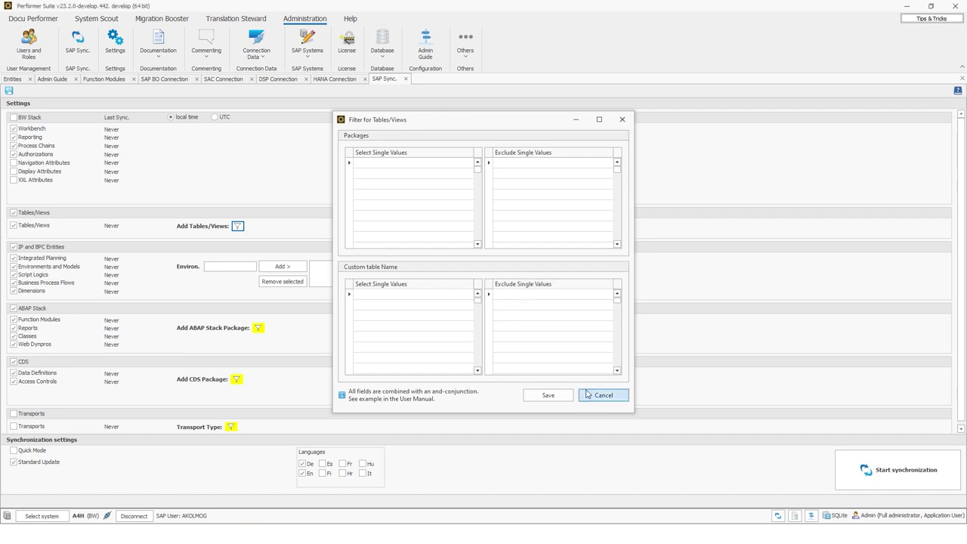
pyautogui.click(217, 265)
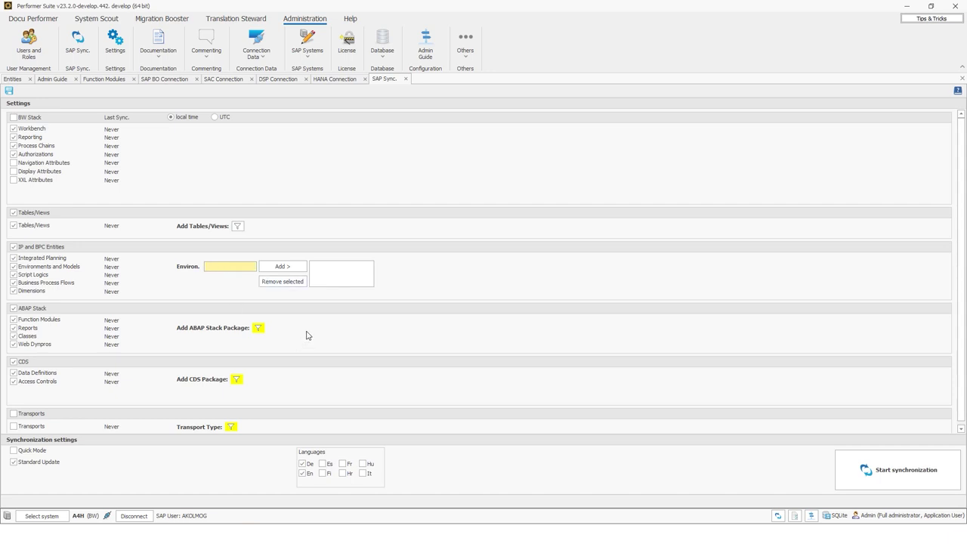
pyautogui.click(259, 330)
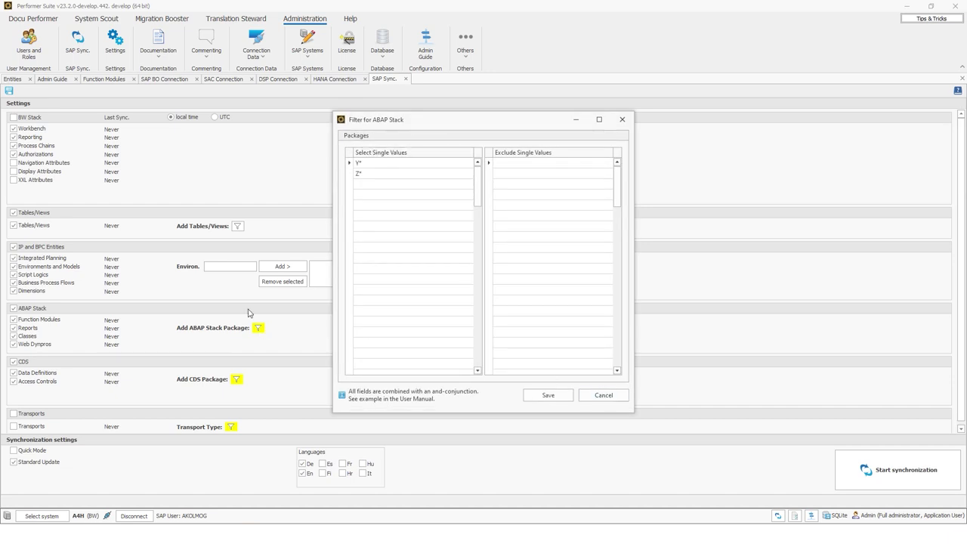
pyautogui.click(604, 396)
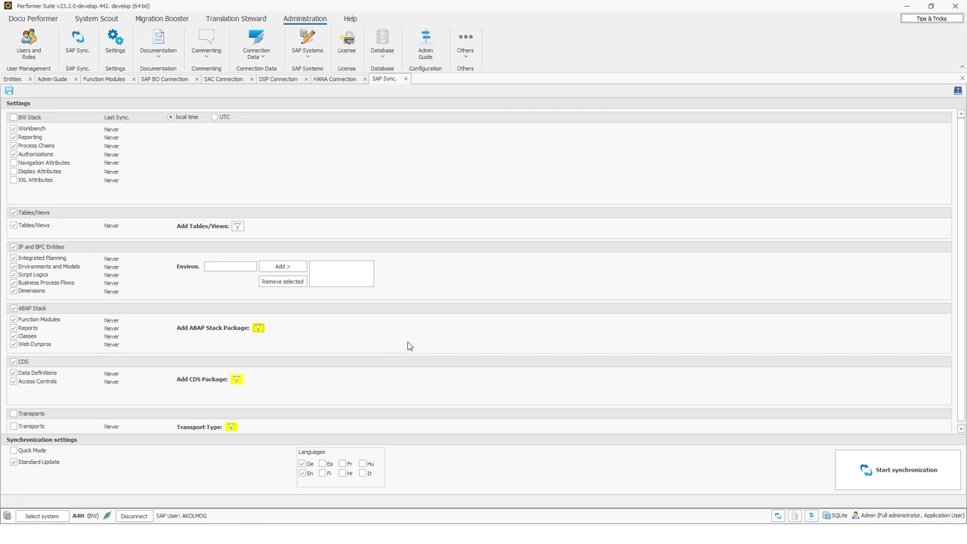
pyautogui.click(922, 478)
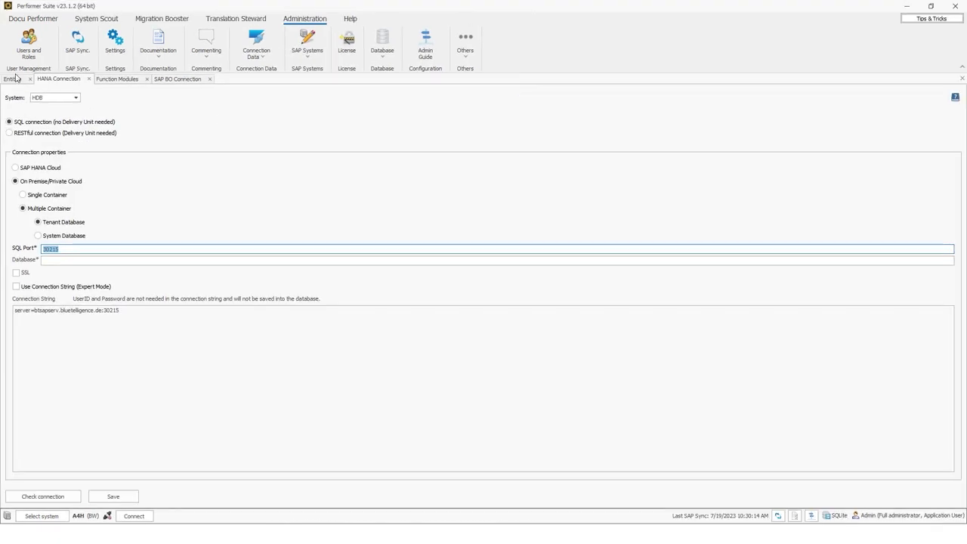
pyautogui.click(13, 79)
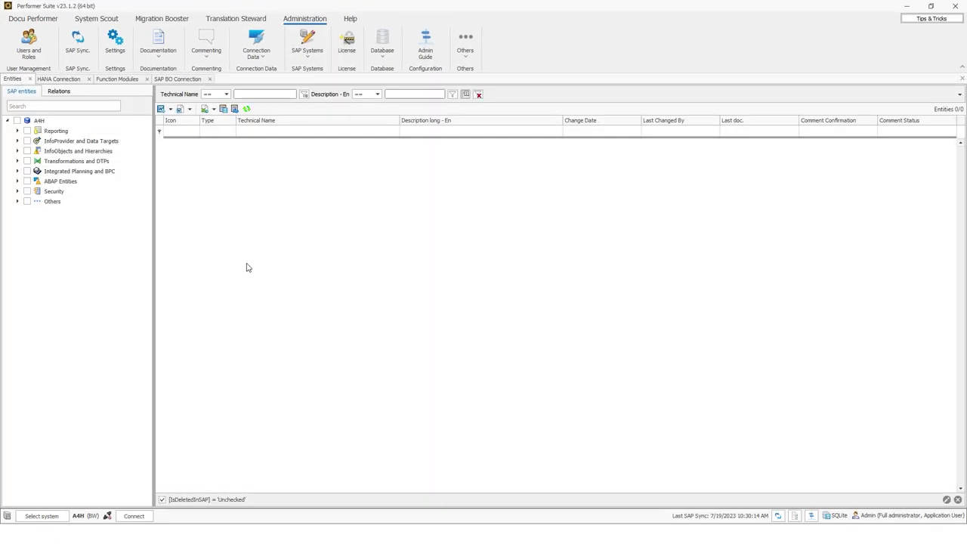
# Expand A4H's Reporting group and tick Queries to list its 274 queries.
pyautogui.click(17, 131)
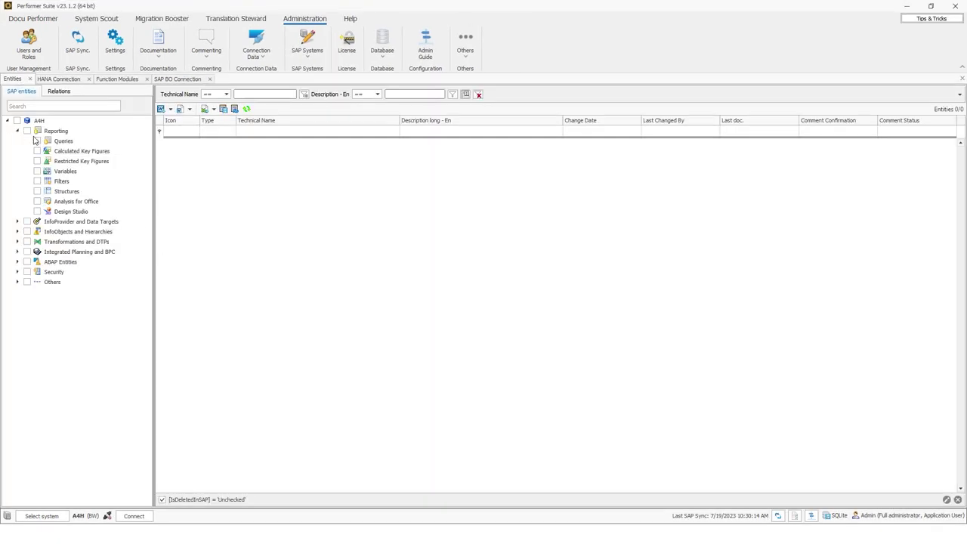
pyautogui.click(37, 141)
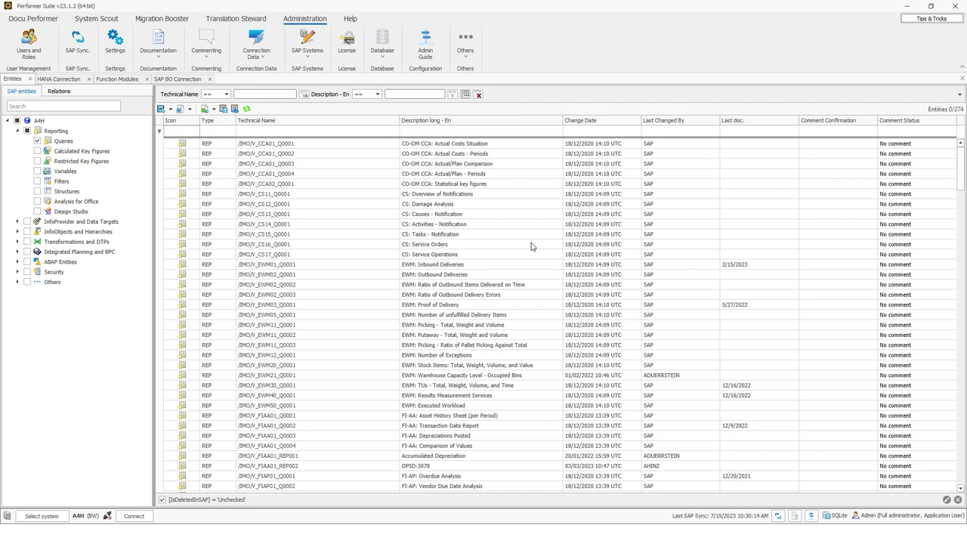
pyautogui.click(685, 365)
pyautogui.click(865, 284)
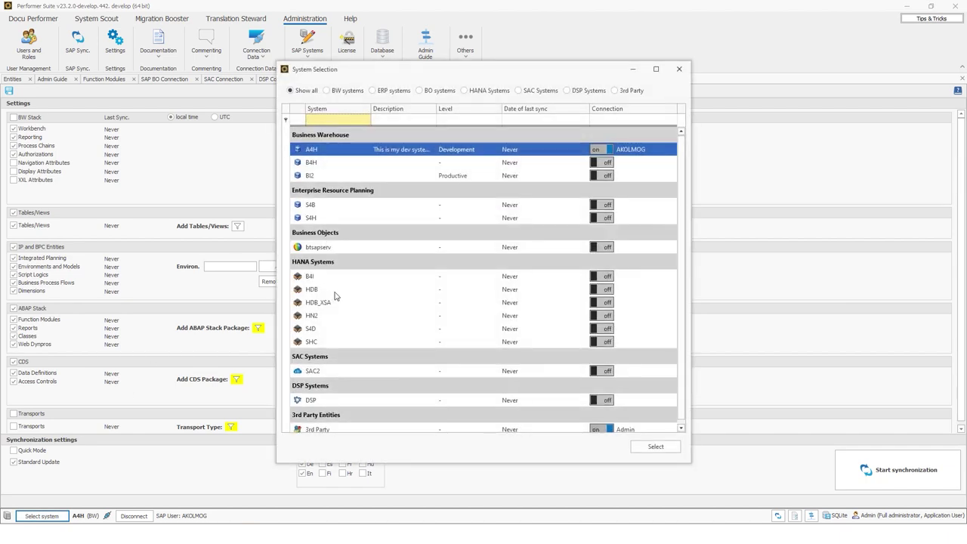
pyautogui.click(331, 292)
# Switch to HDB, log in with the HANA username and password, and start its synchronization.
pyautogui.doubleClick(330, 292)
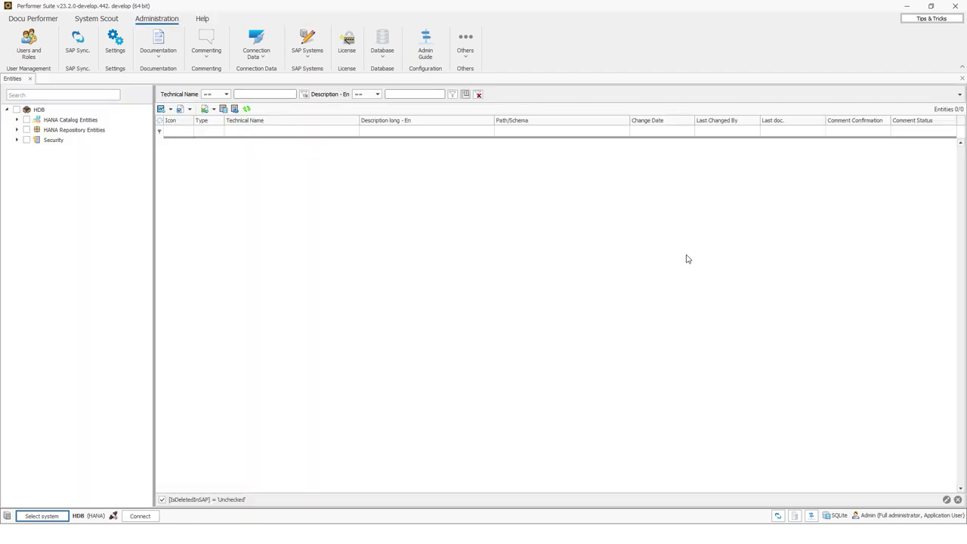
pyautogui.click(779, 515)
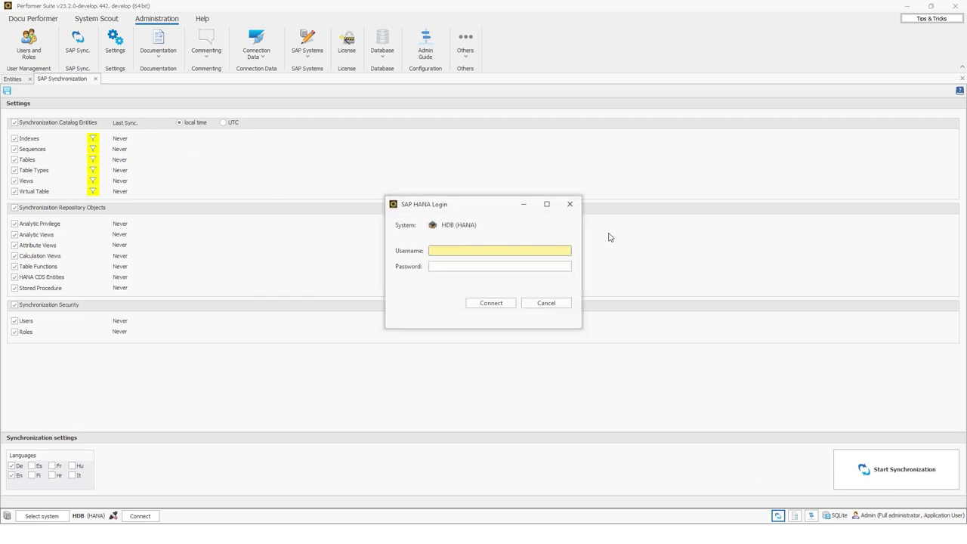
pyautogui.write('akolmog')
pyautogui.press('Tab')
pyautogui.write('a')
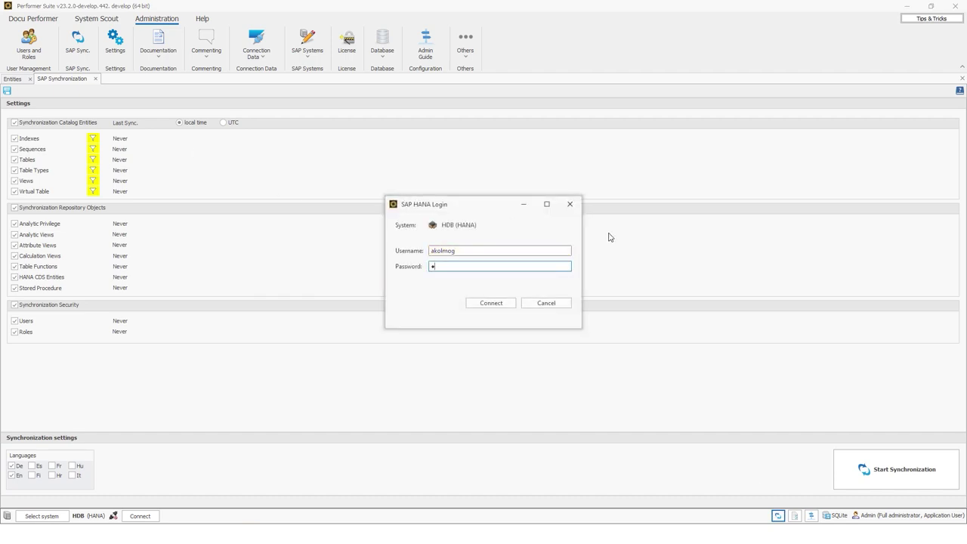
pyautogui.press('Return')
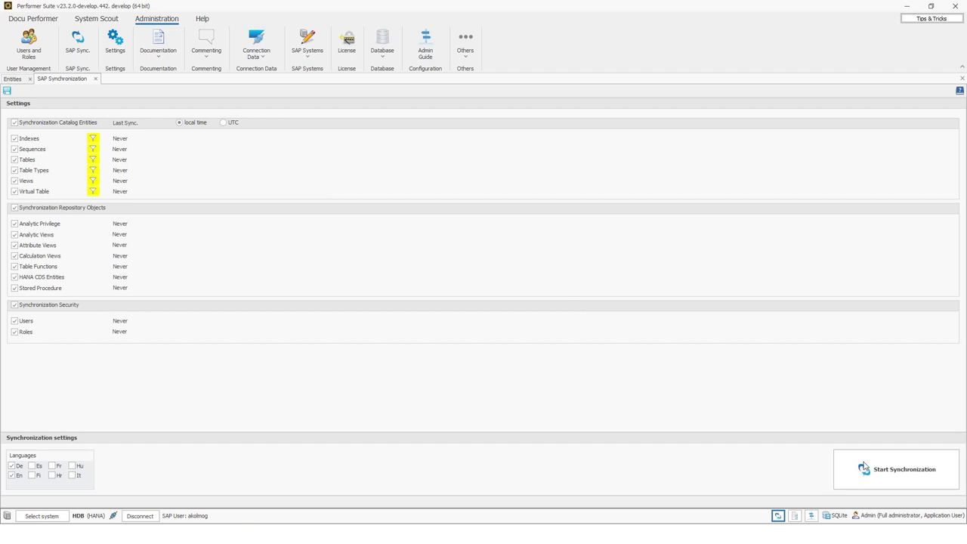
pyautogui.click(864, 467)
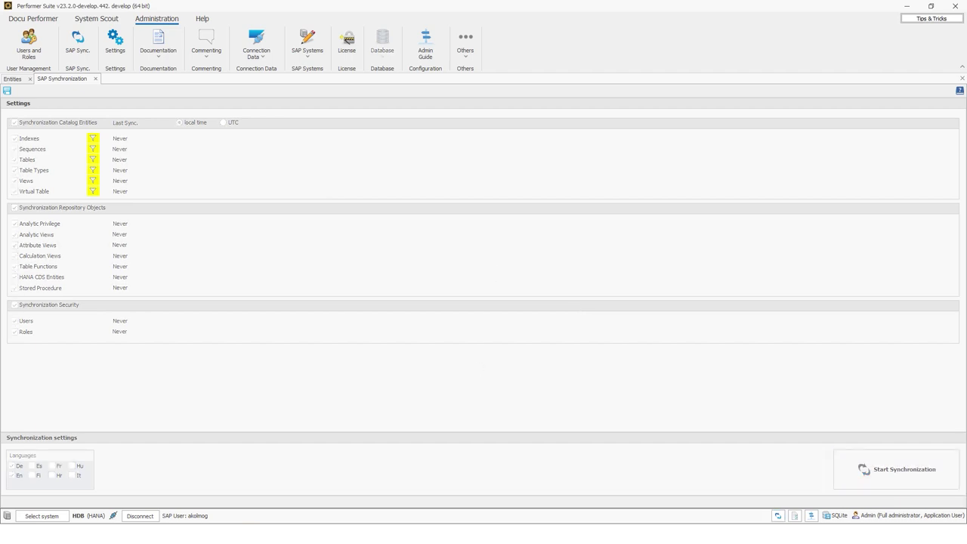